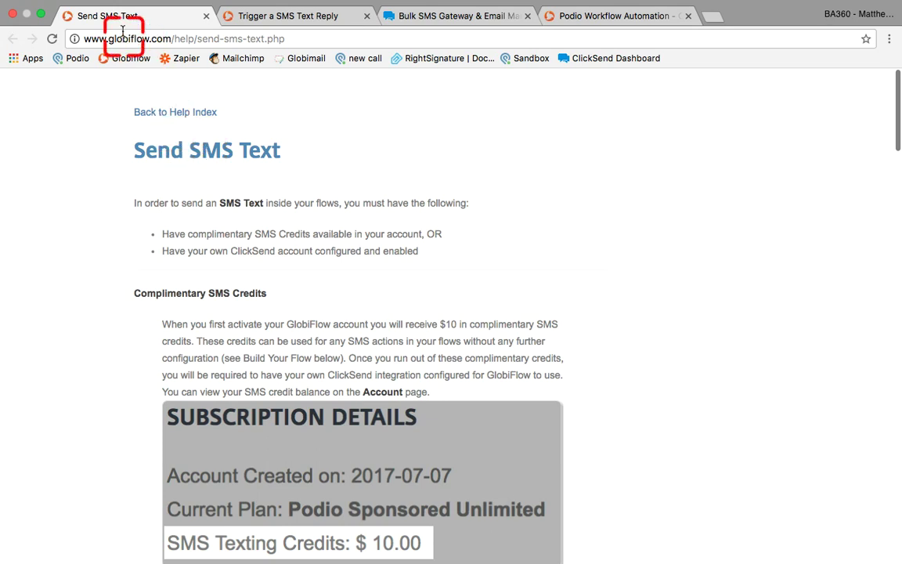
Compare the Send SMS Text and Trigger a SMS Text Reply help pages.
click(263, 18)
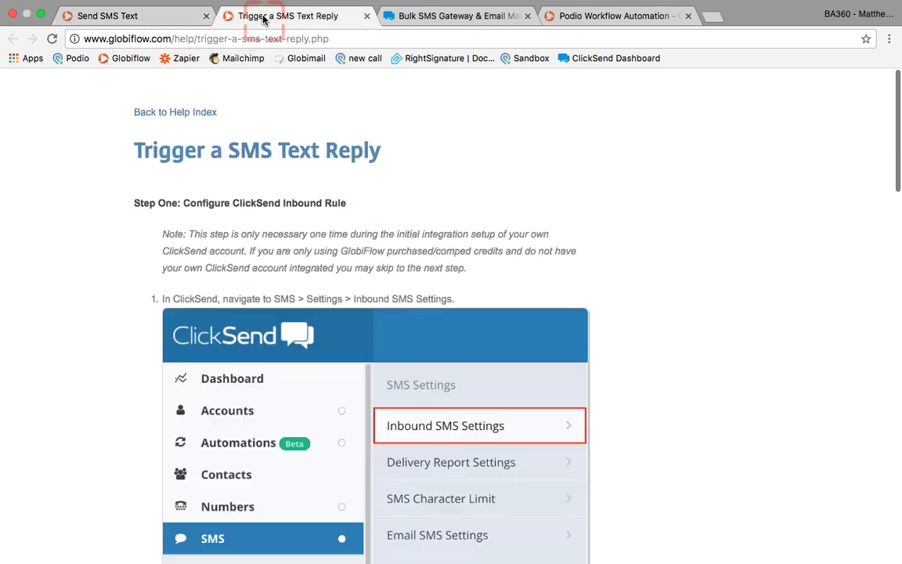
click(117, 18)
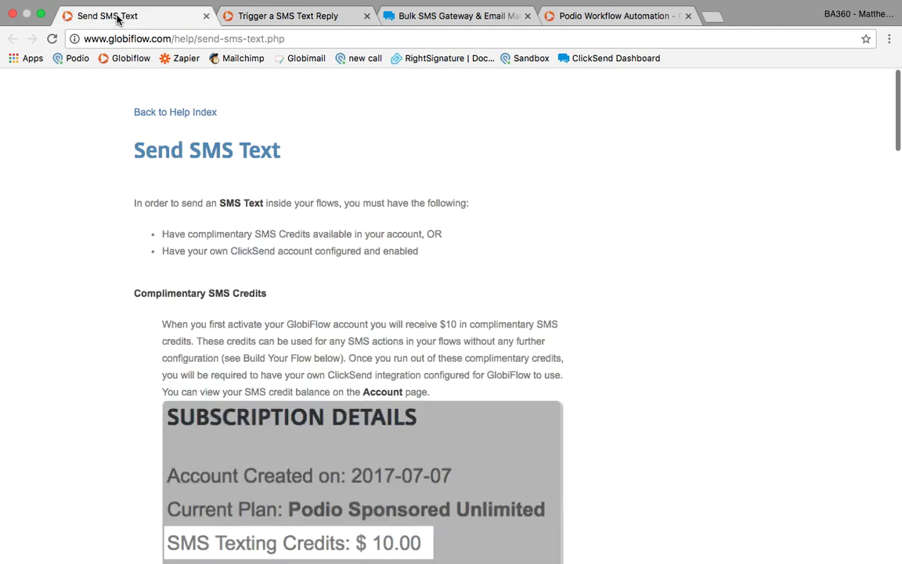
click(270, 17)
click(137, 15)
click(250, 17)
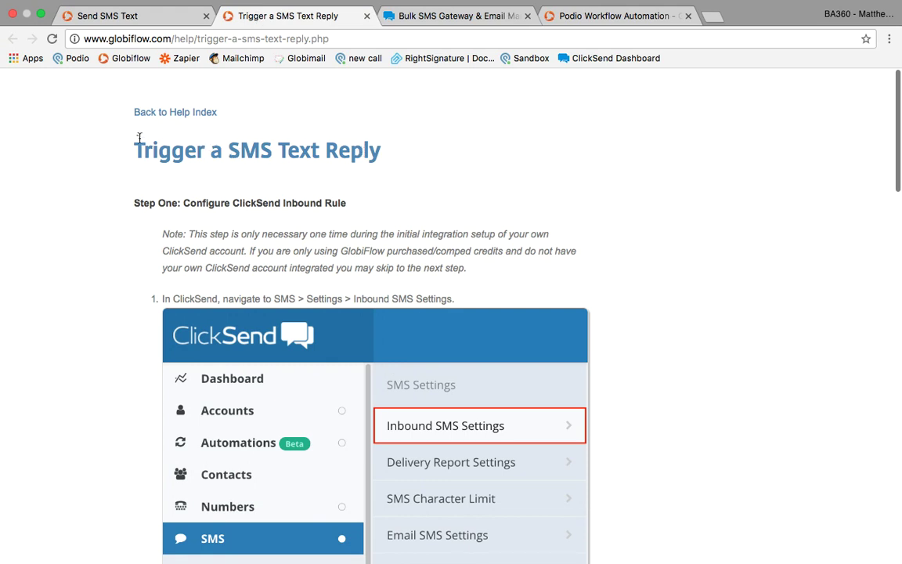
click(129, 19)
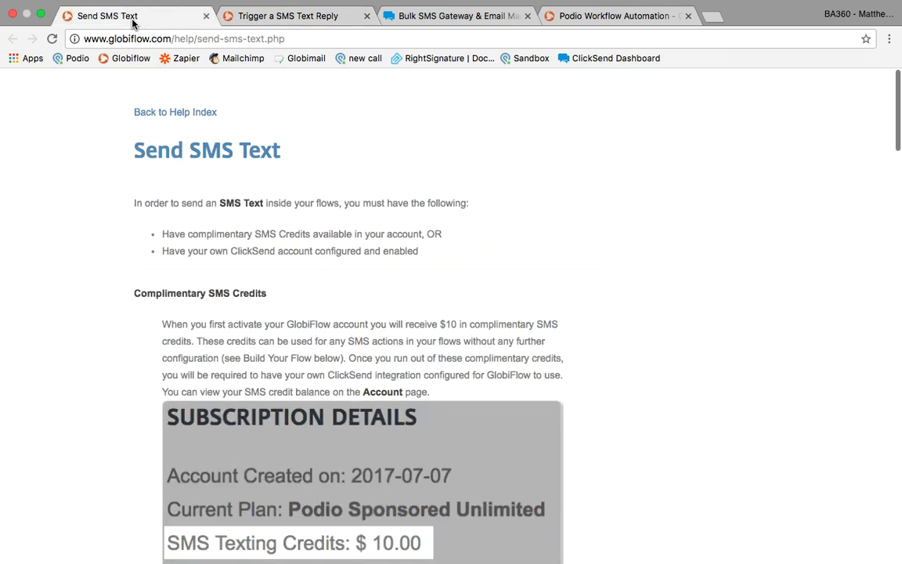
Glance at the reply help once more, then open GlobiFlow's Account Details page.
click(270, 17)
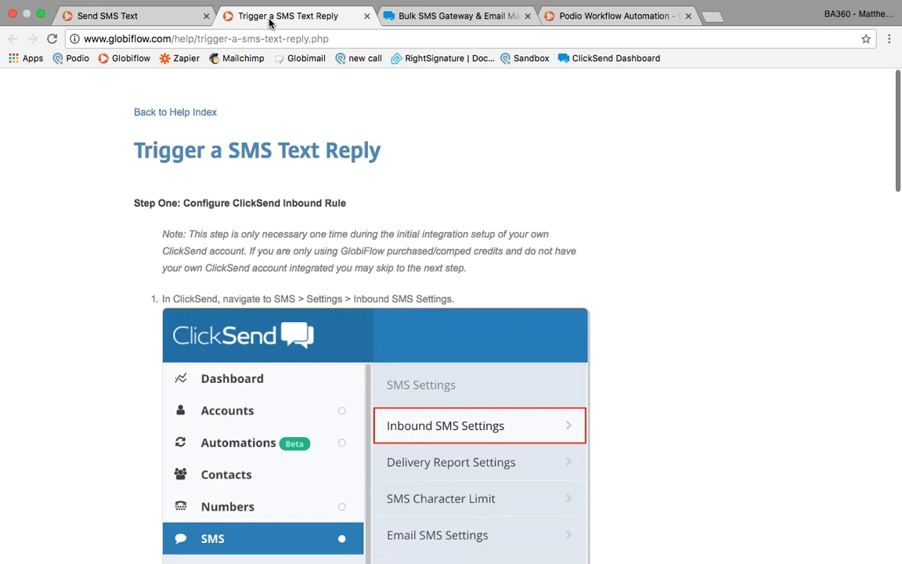
click(106, 17)
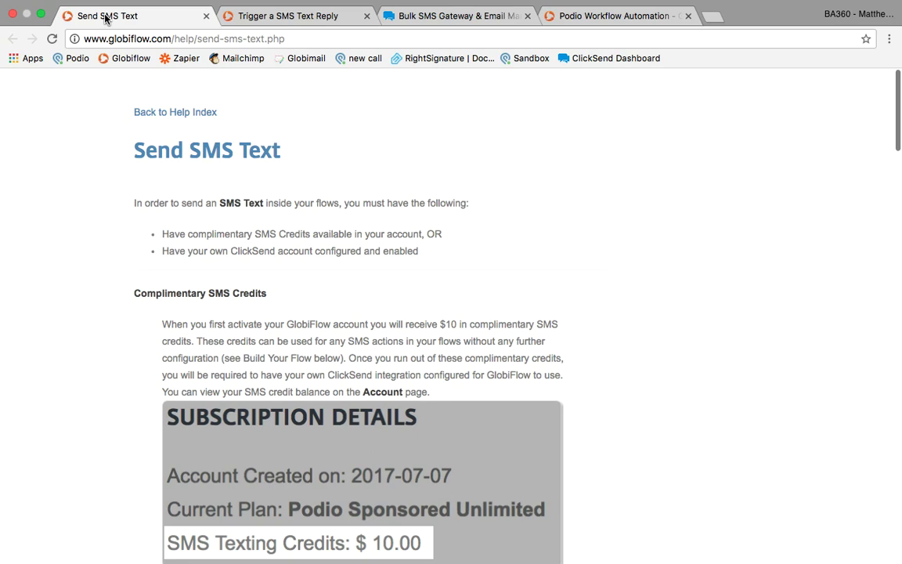
click(588, 17)
Check the ClickSend SMS entry under the account's Integrations.
scroll(333, 306, down, 10)
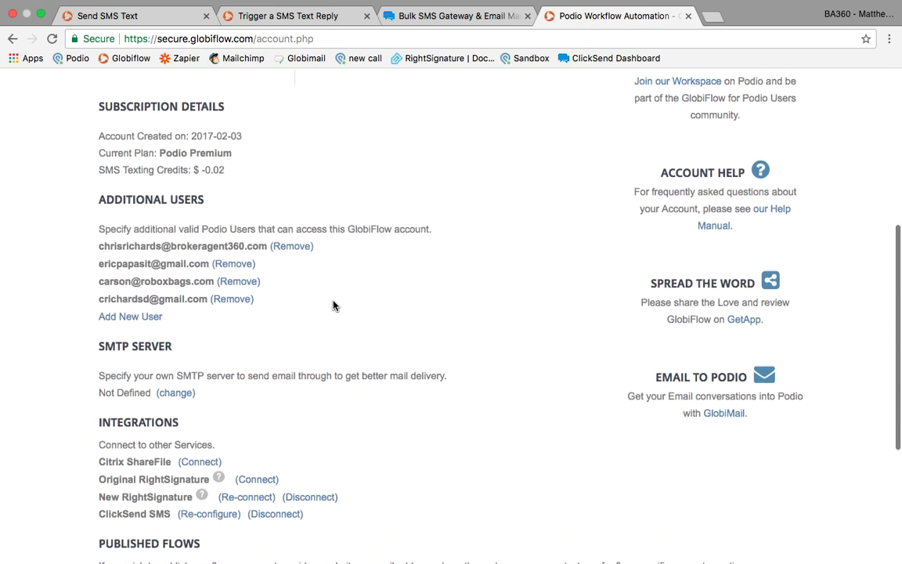
scroll(258, 258, up, 1)
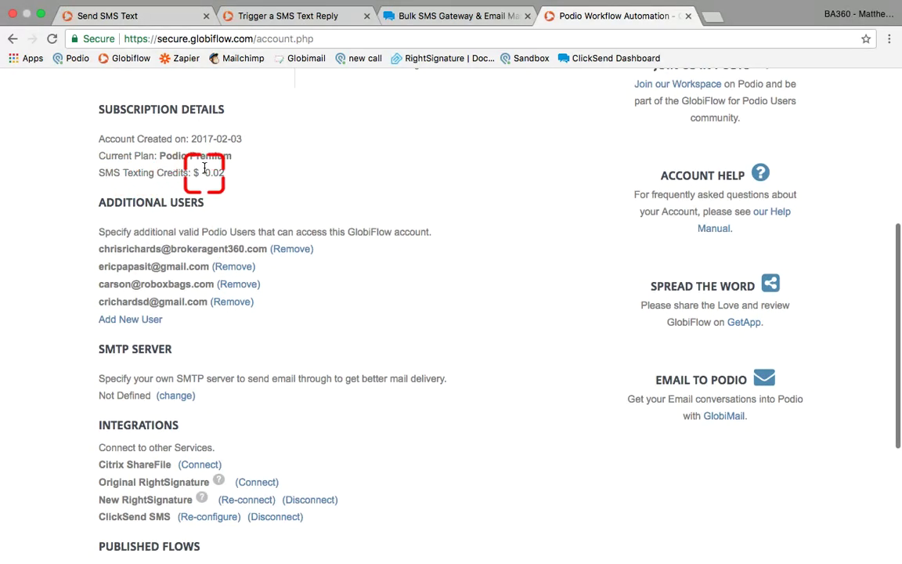
scroll(205, 169, up, 7)
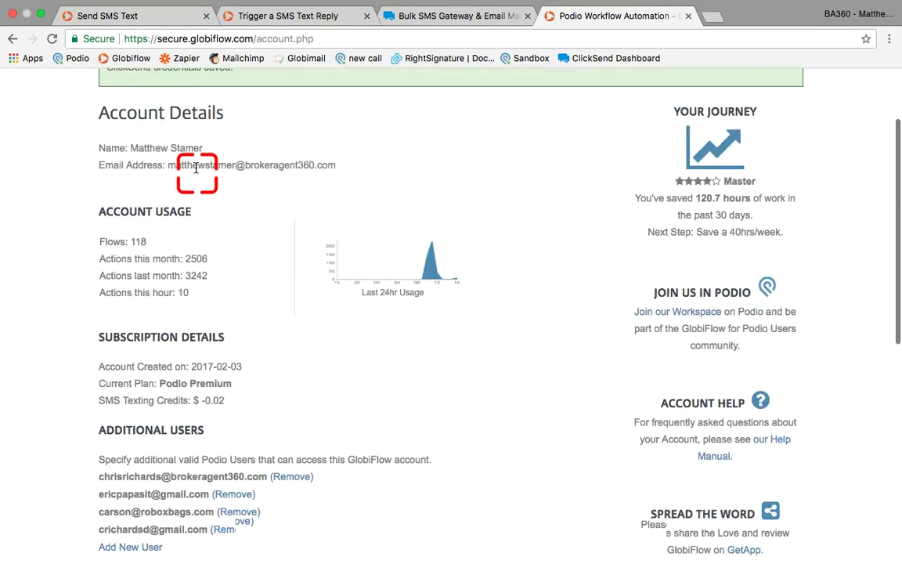
scroll(197, 168, down, 1)
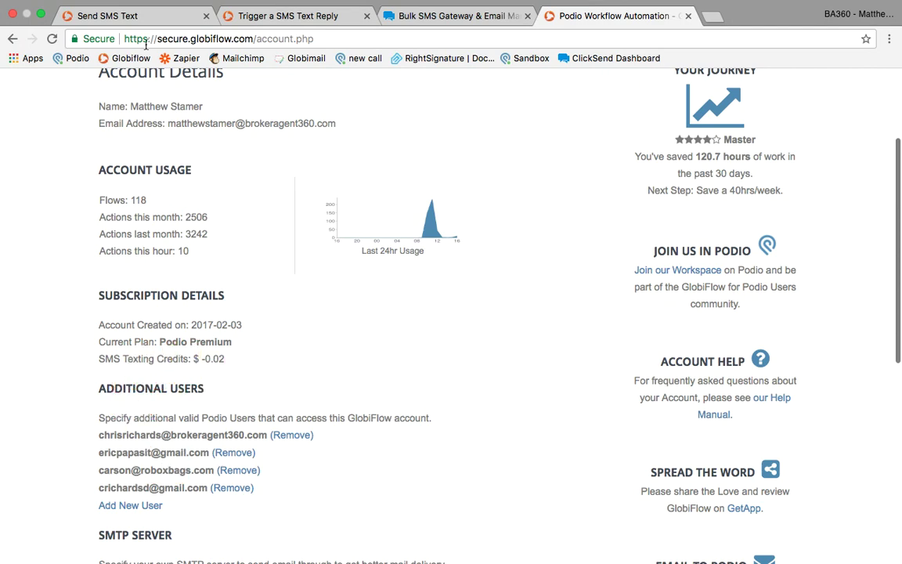
Reread the Send SMS Text help's ClickSend account requirement, then go to the ClickSend website.
click(117, 16)
scroll(237, 317, down, 1)
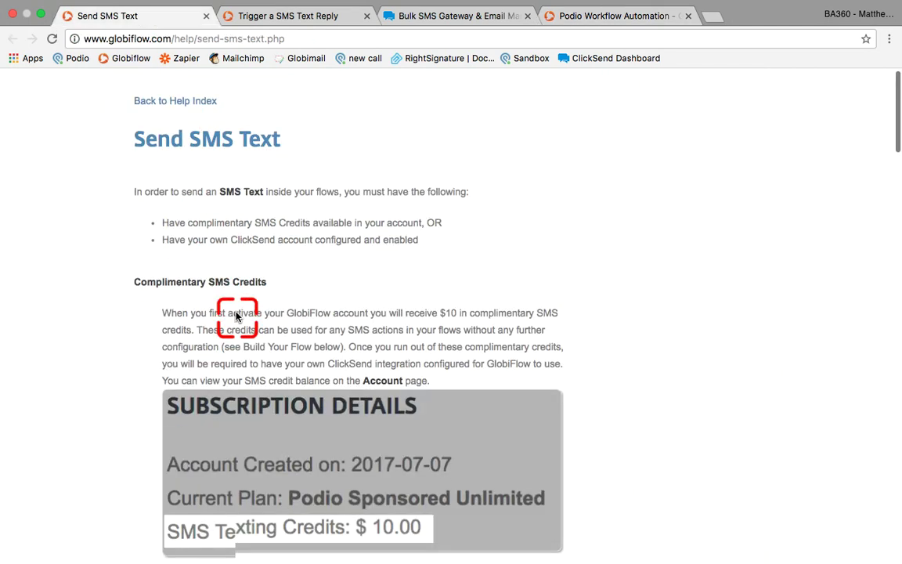
scroll(237, 317, down, 4)
scroll(237, 317, up, 5)
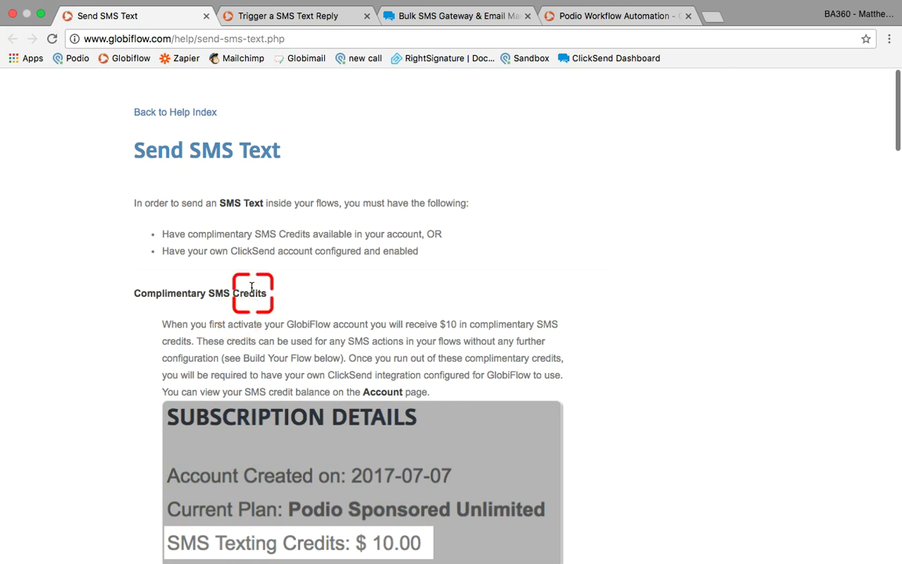
drag(231, 251, 288, 251)
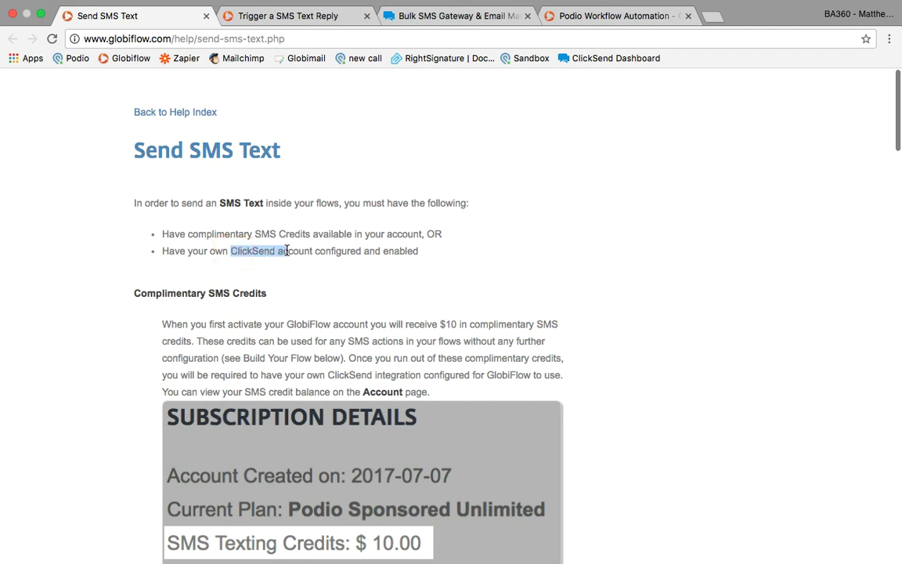
click(272, 251)
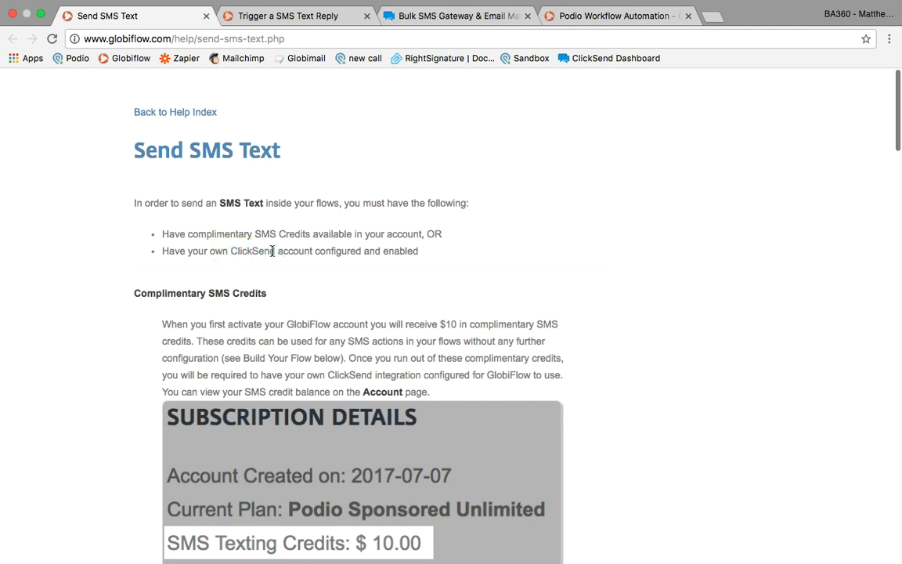
click(440, 15)
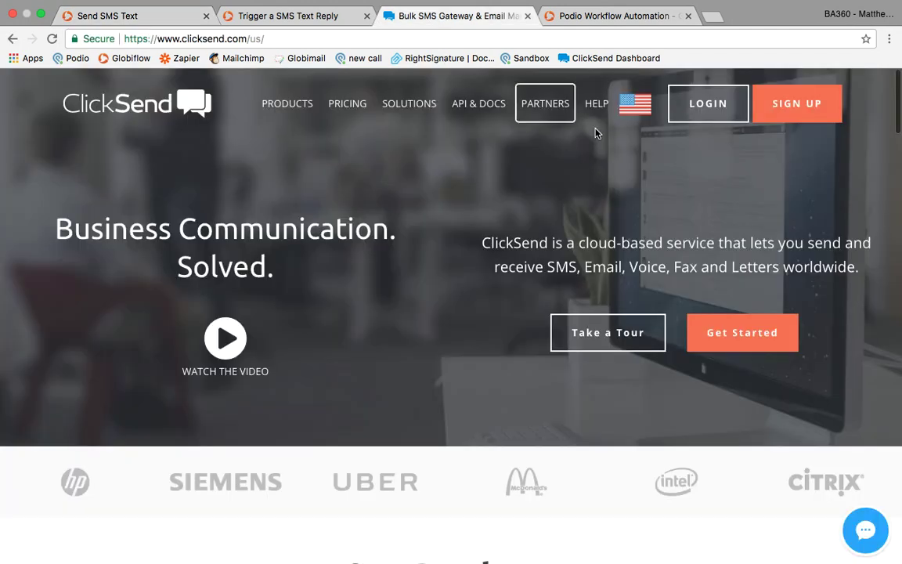
click(794, 115)
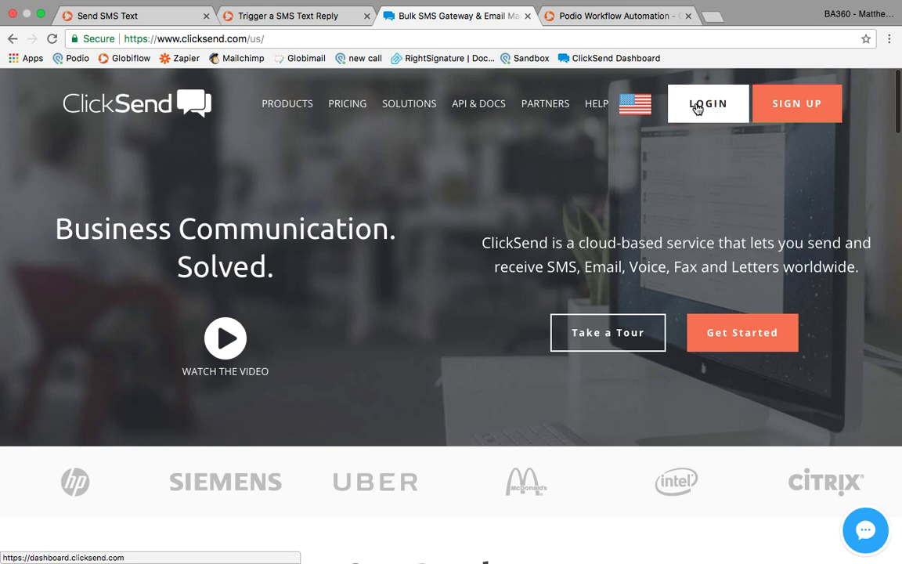
click(681, 120)
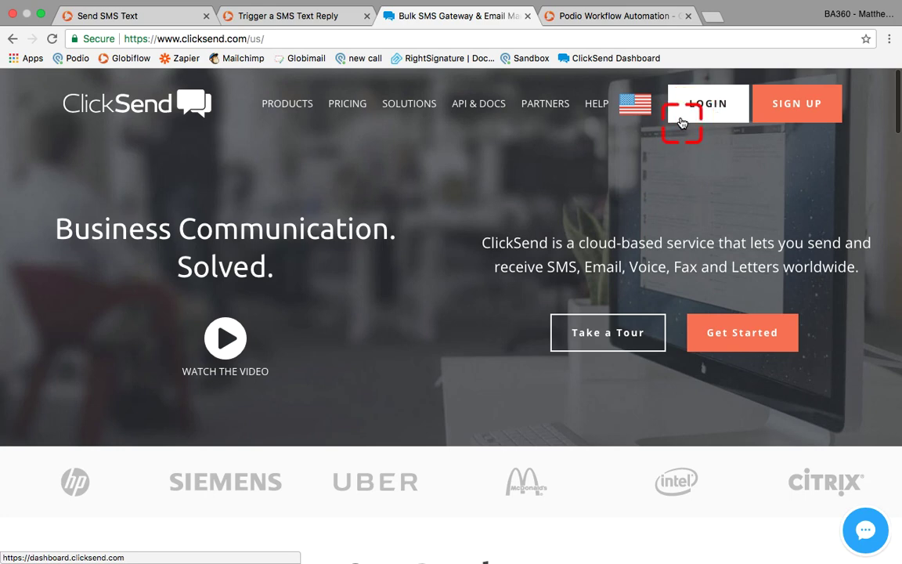
click(142, 21)
click(237, 227)
scroll(237, 258, down, 5)
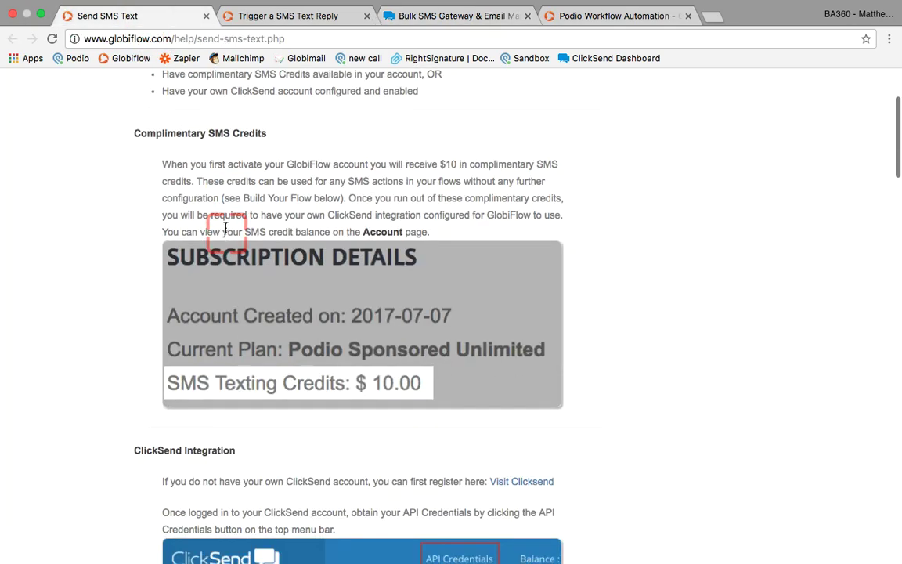
scroll(226, 232, down, 10)
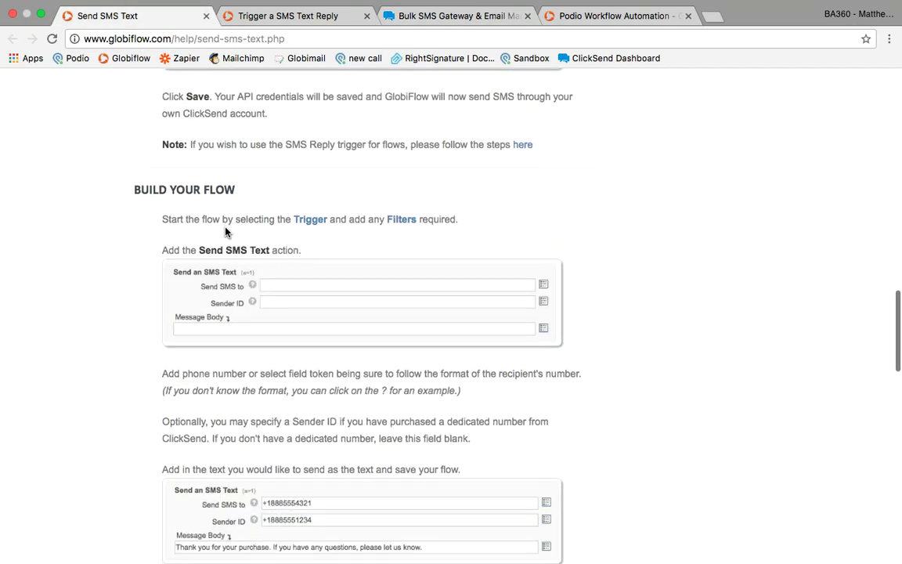
scroll(225, 232, up, 20)
click(451, 17)
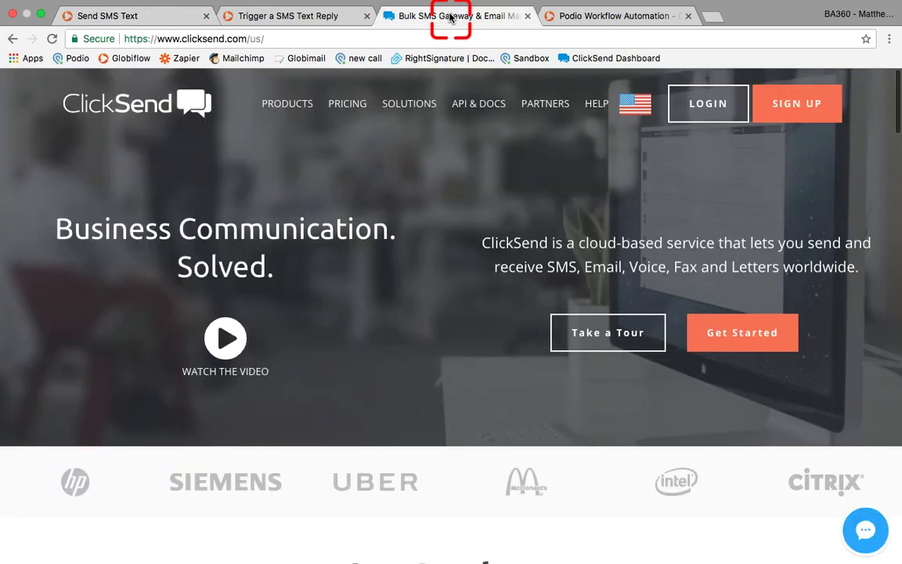
click(689, 112)
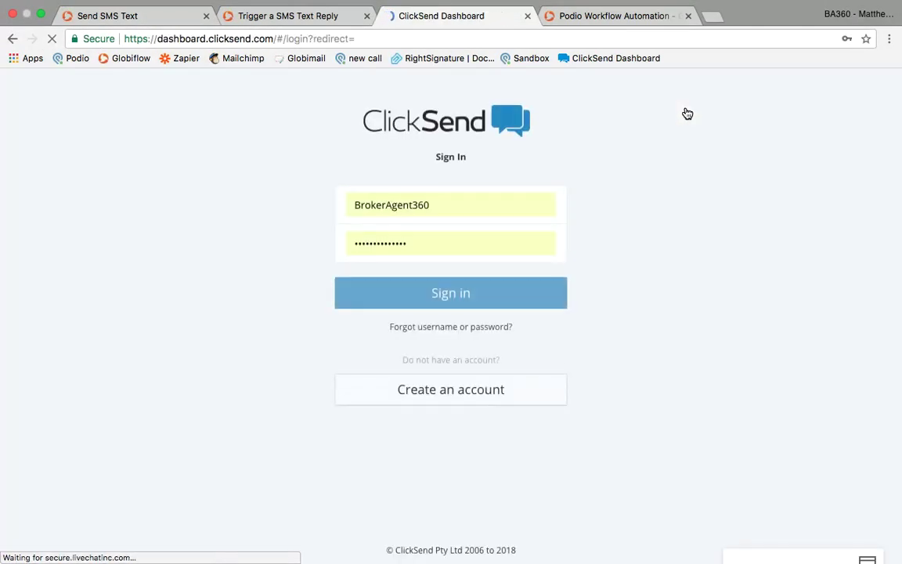
Sign in to ClickSend with the saved username and password to reach the Statistics dashboard.
click(462, 293)
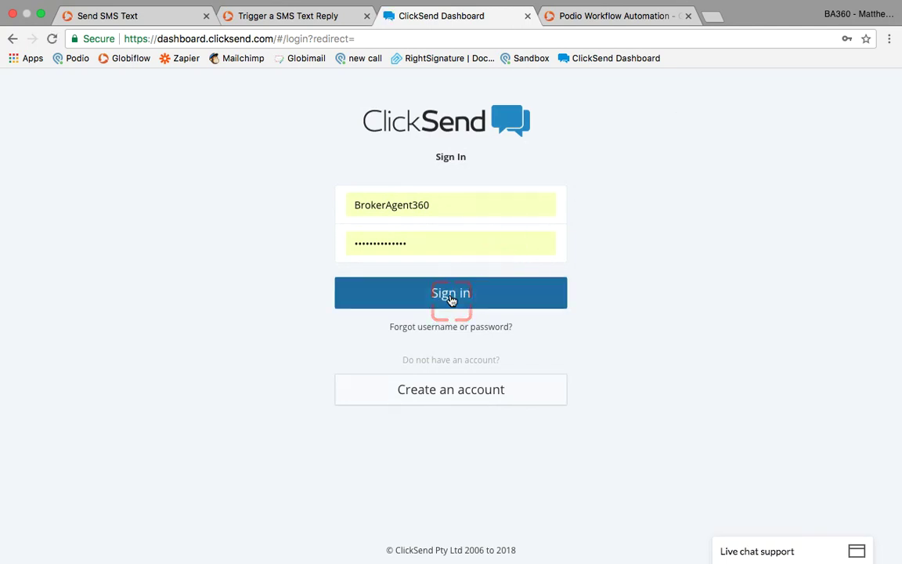
click(430, 298)
click(525, 294)
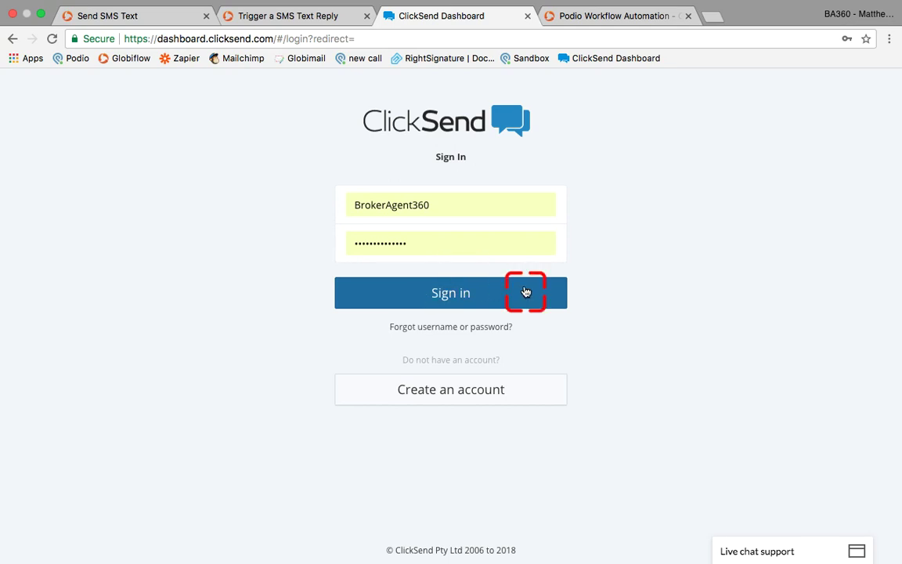
click(468, 299)
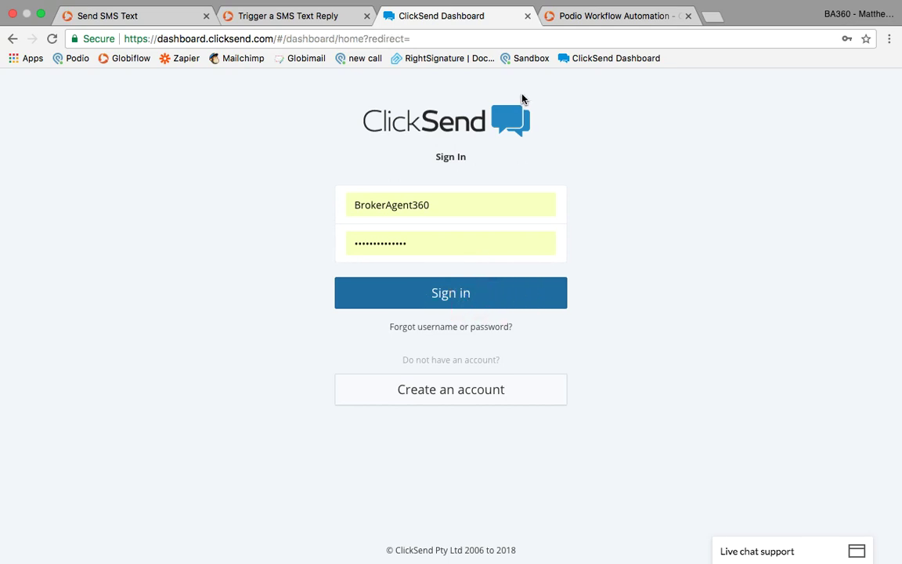
click(429, 235)
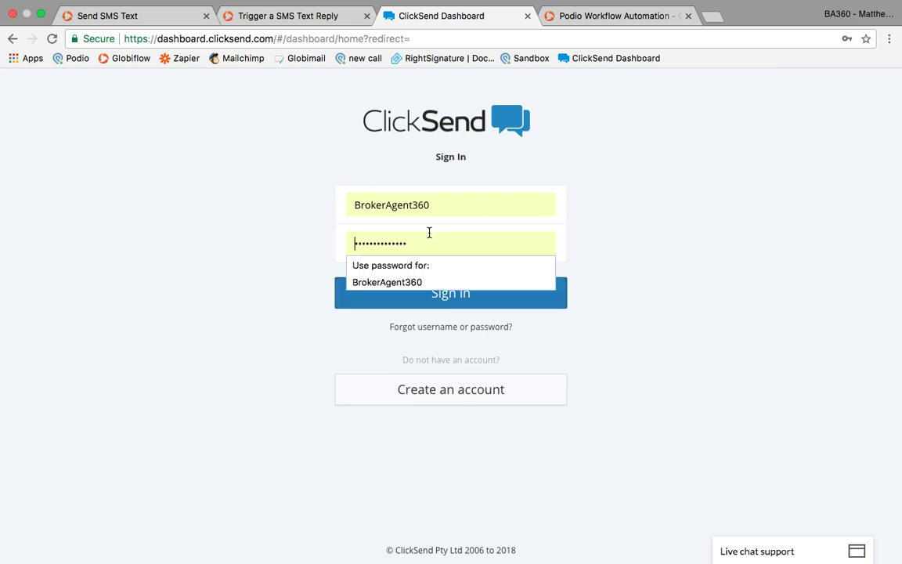
click(440, 211)
click(423, 259)
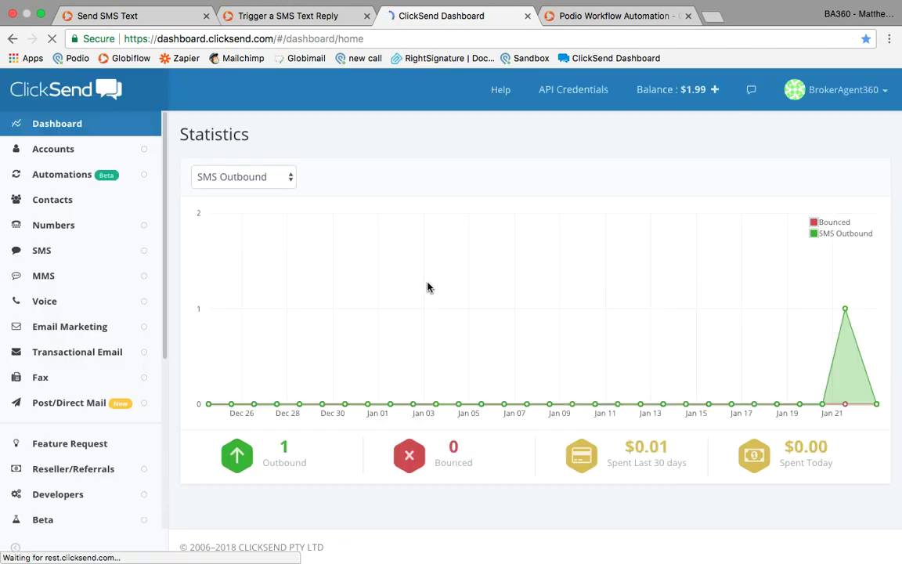
click(443, 346)
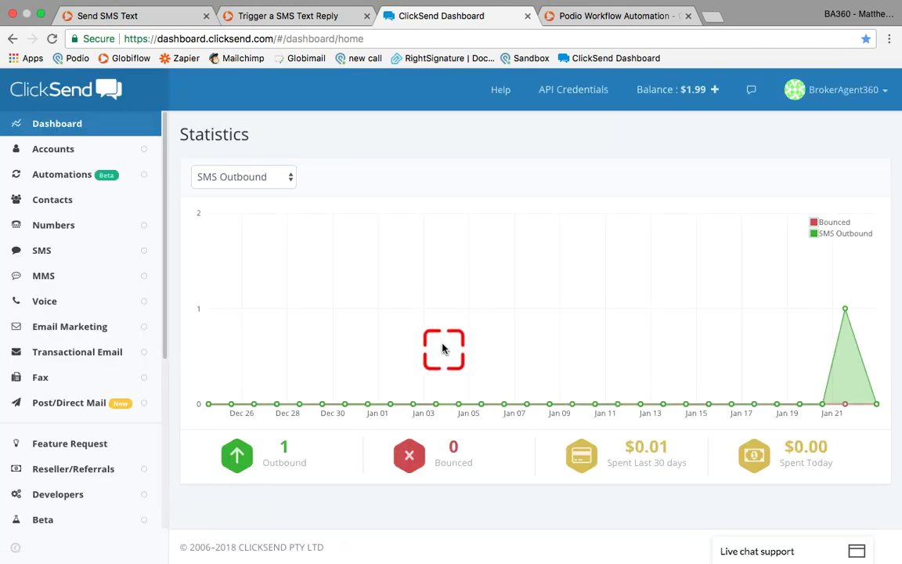
click(169, 21)
scroll(363, 328, down, 5)
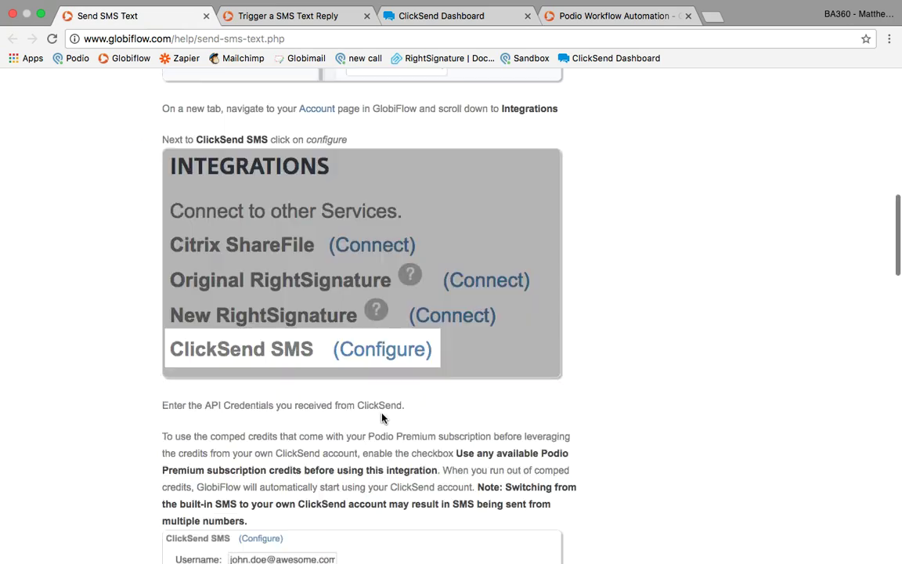
scroll(377, 412, up, 5)
click(427, 17)
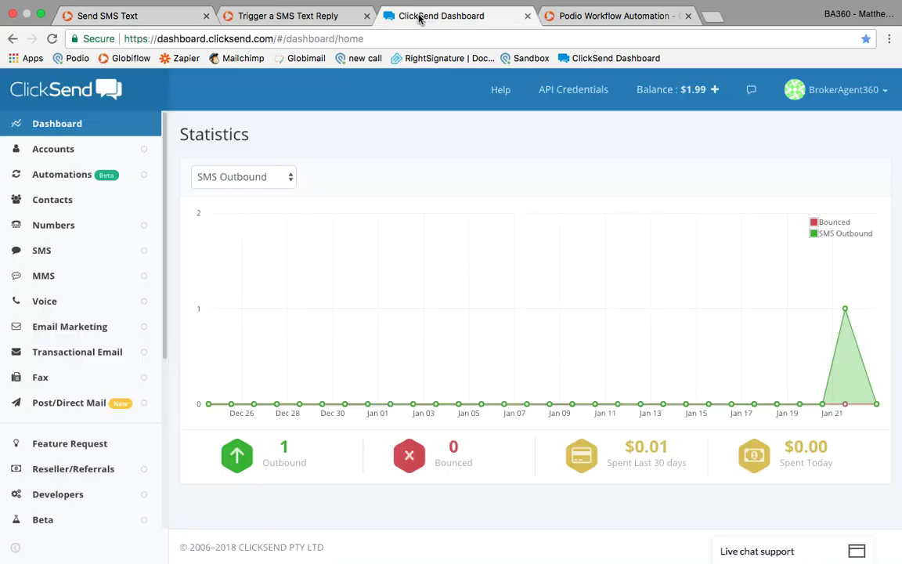
click(567, 92)
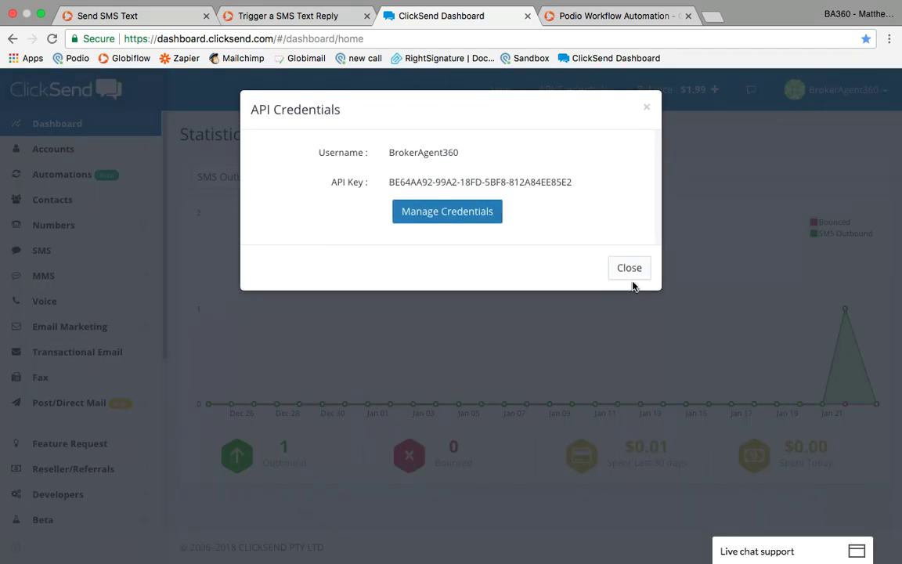
click(630, 273)
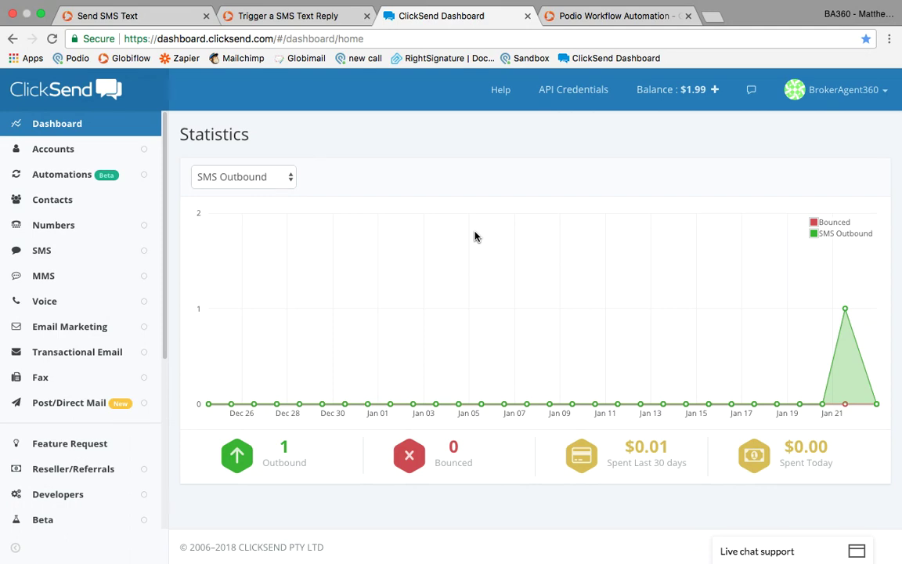
click(574, 16)
Re-configure ClickSend SMS in Integrations with the ClickSend username and API key.
scroll(429, 205, down, 6)
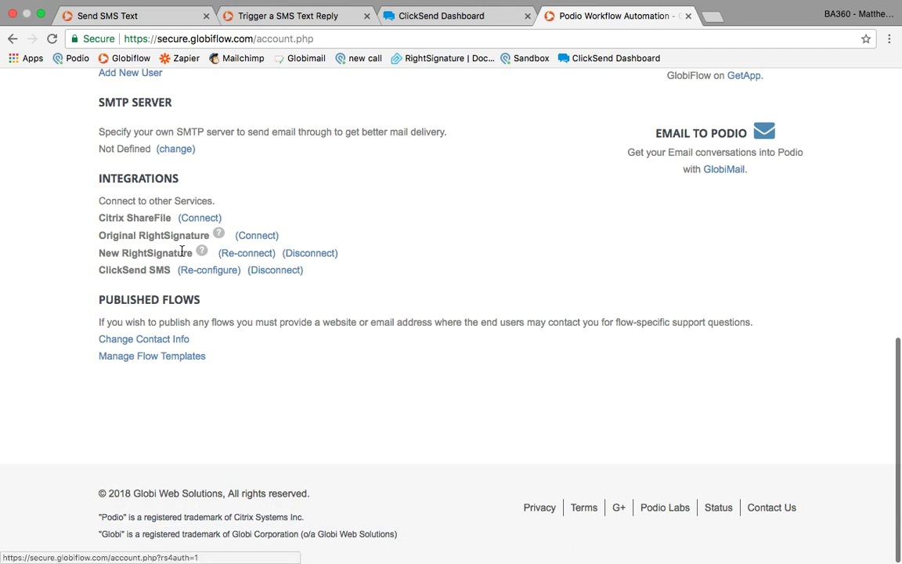
click(138, 264)
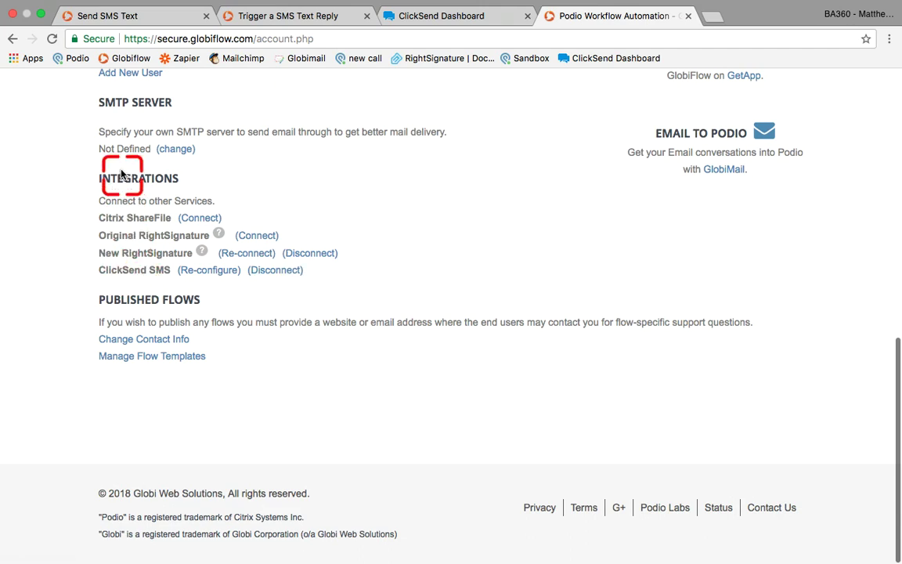
click(186, 271)
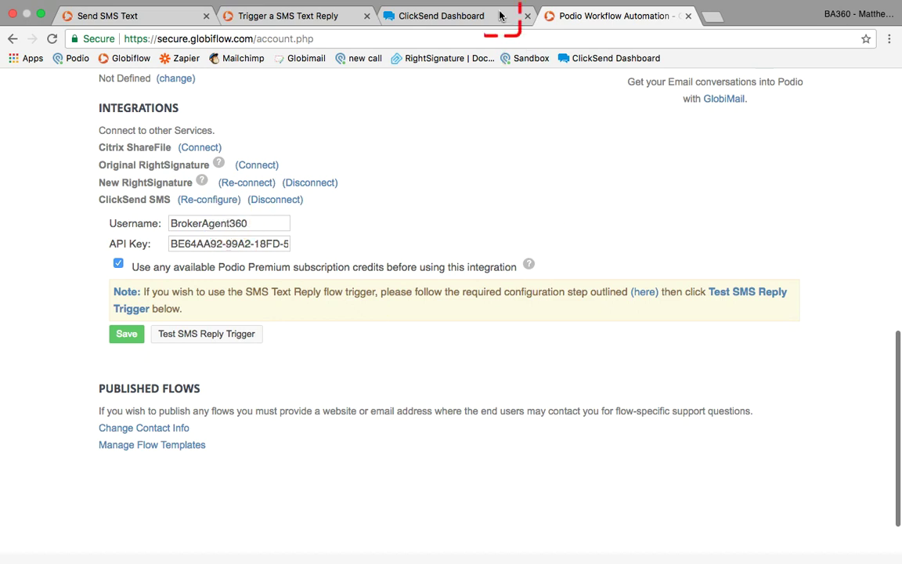
click(462, 17)
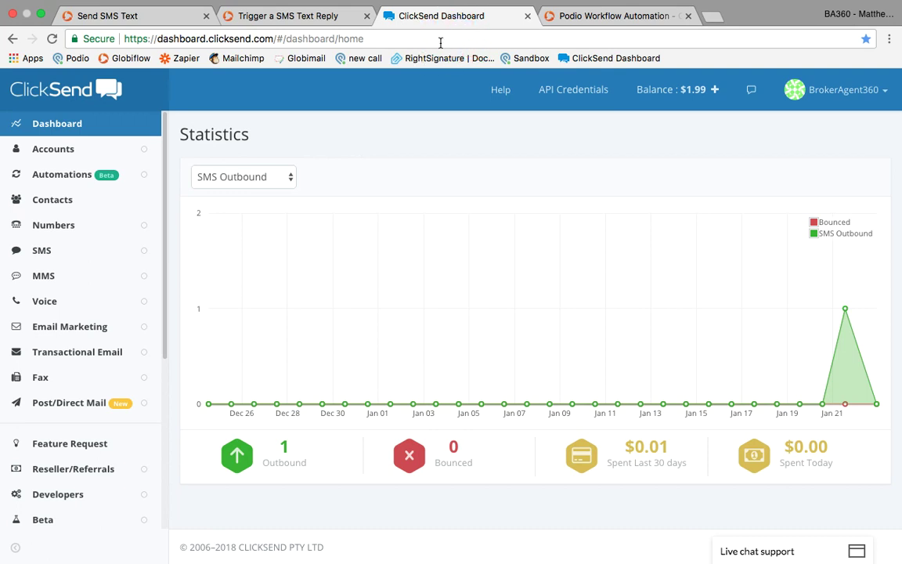
click(134, 17)
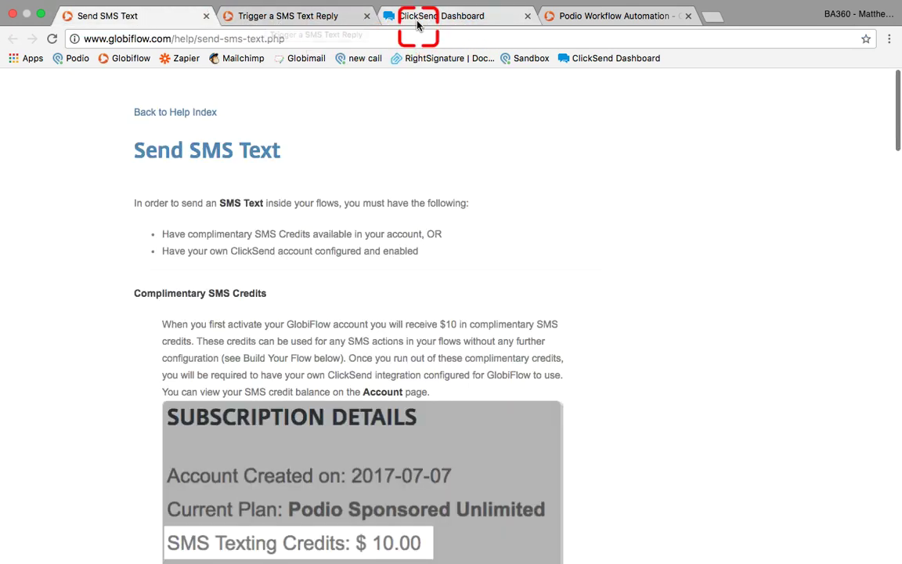
scroll(449, 160, down, 10)
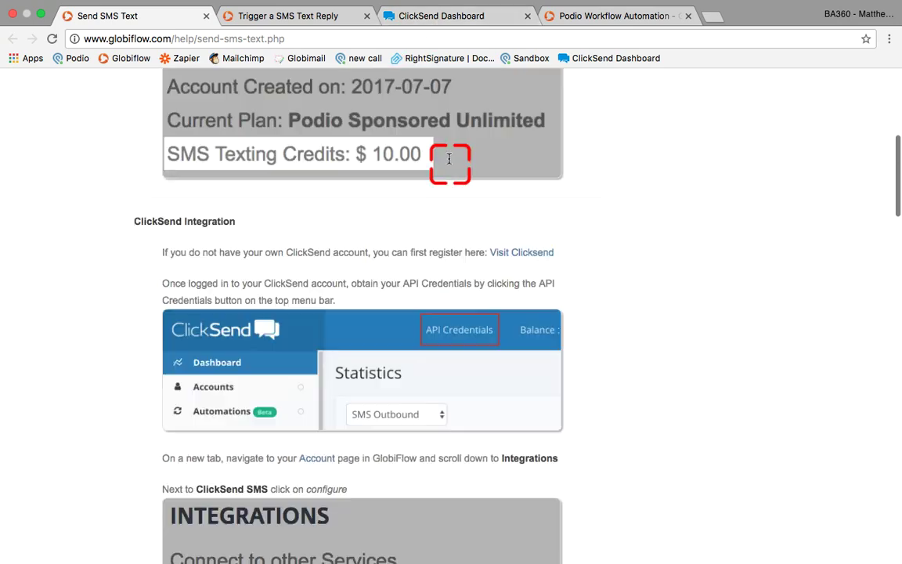
scroll(448, 160, up, 4)
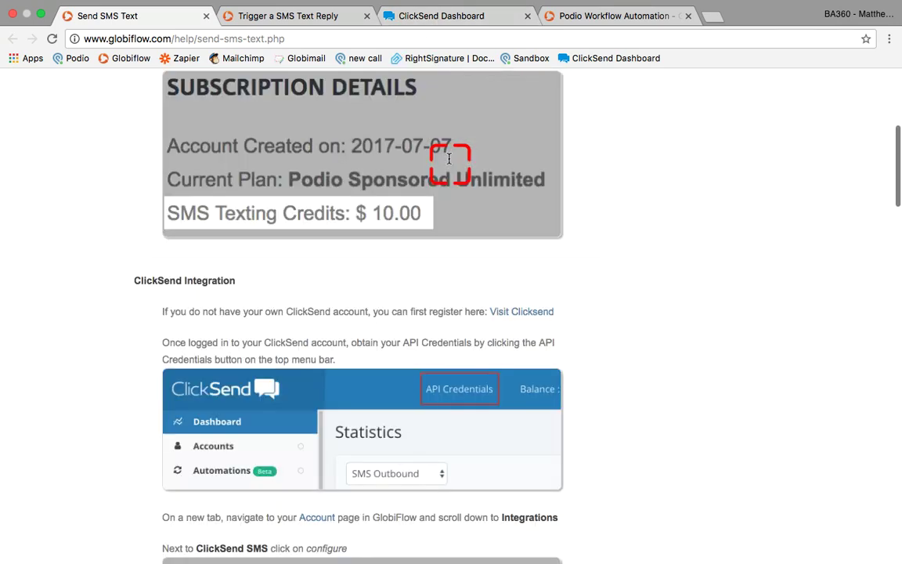
click(241, 216)
click(321, 206)
click(419, 18)
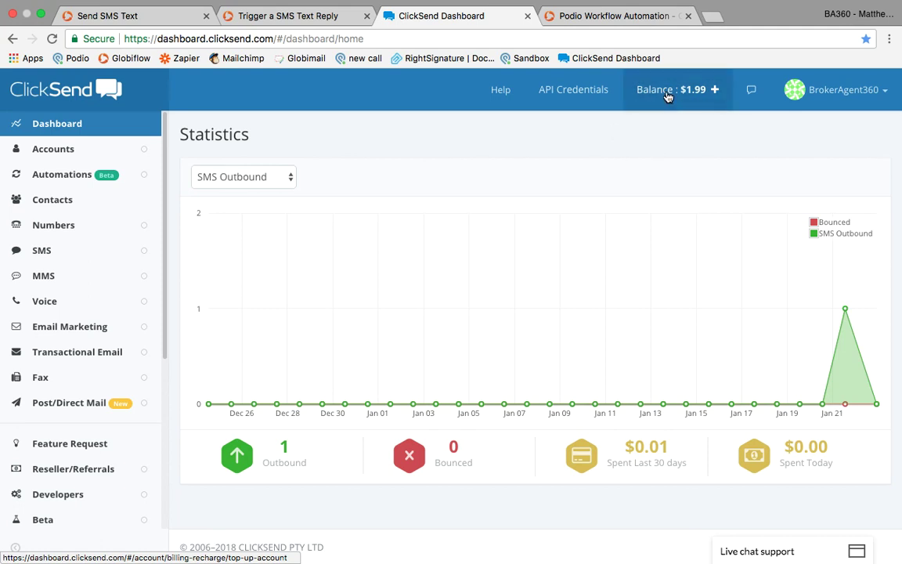
click(667, 97)
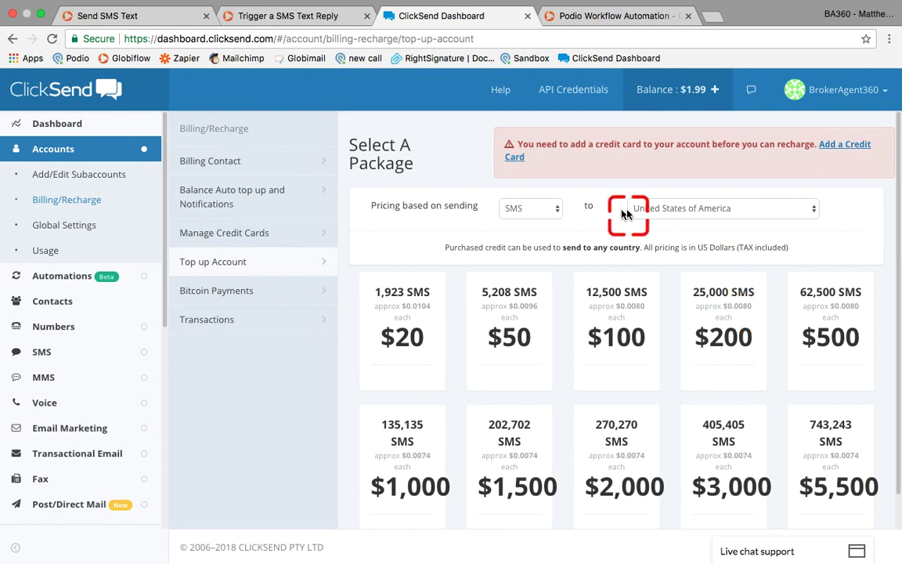
Keep United States of America on Top up Account, then open Balance Auto top up and Notifications.
click(657, 210)
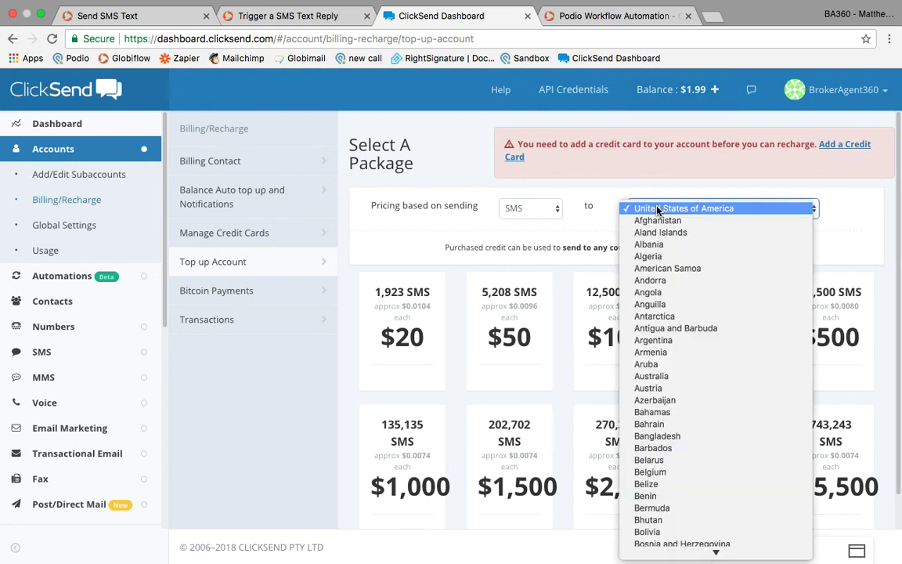
click(604, 208)
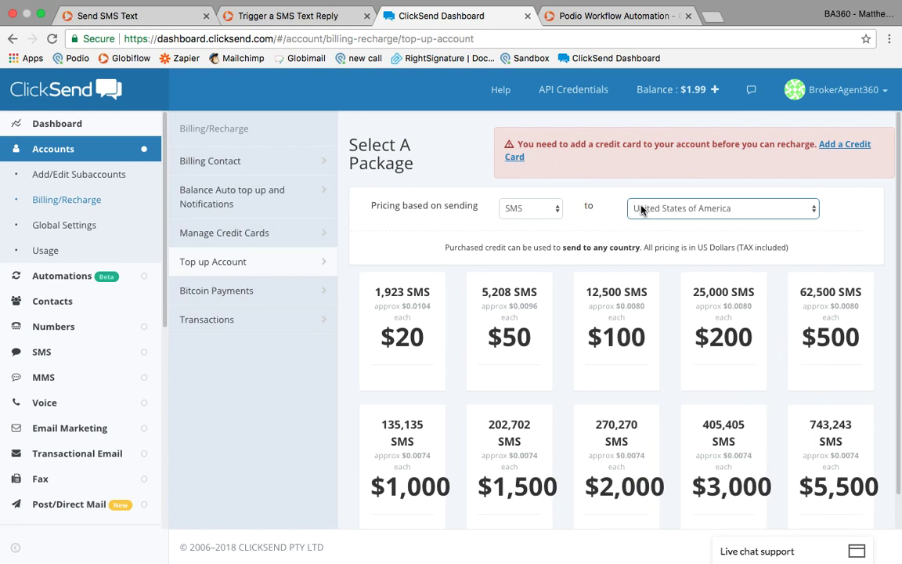
click(705, 208)
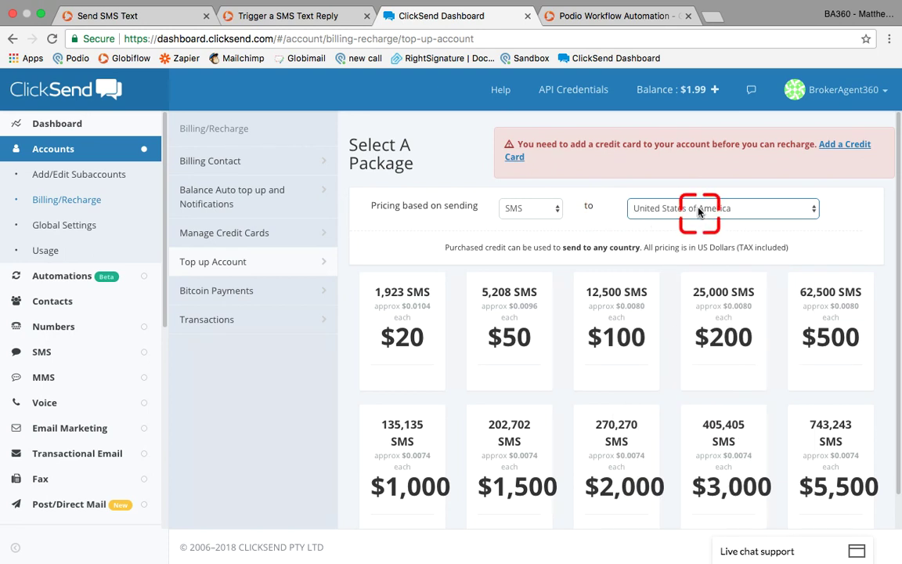
click(709, 326)
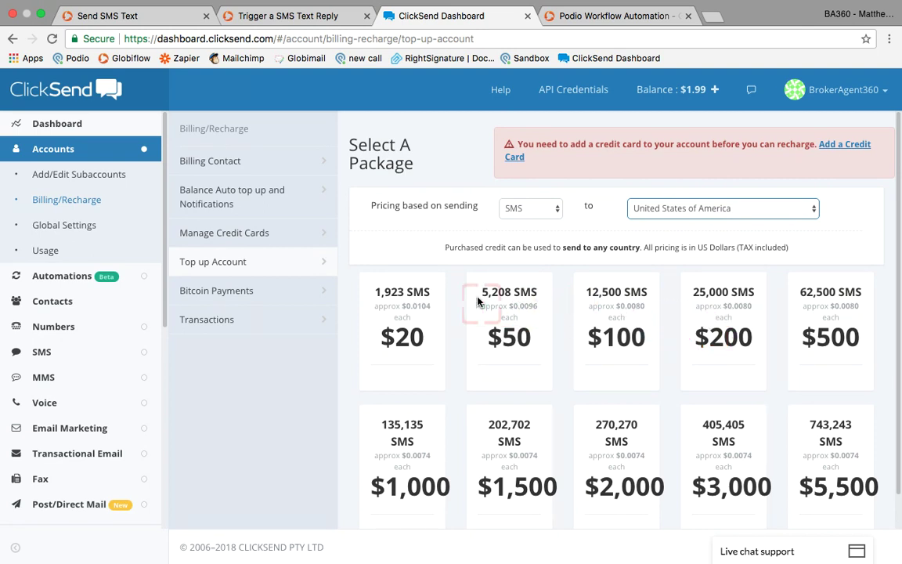
click(636, 338)
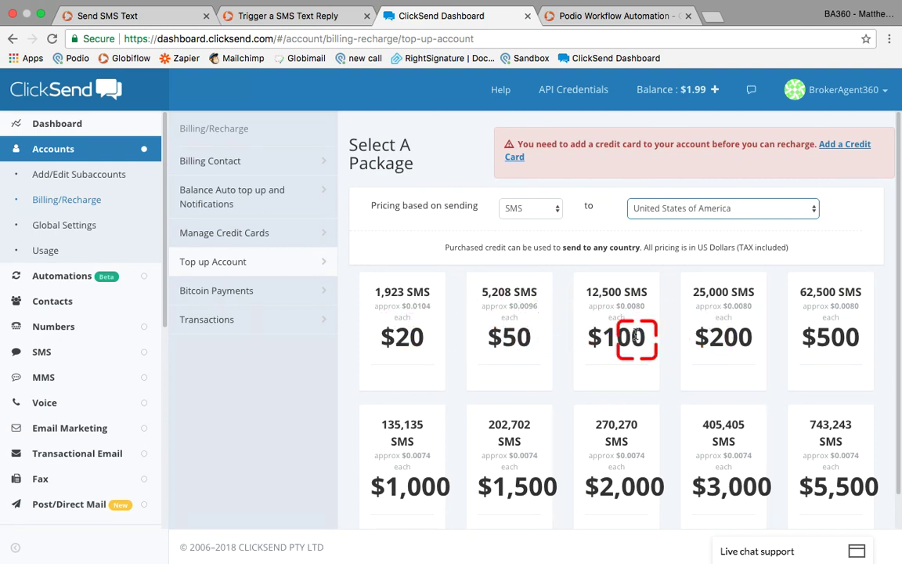
Review the auto top-up (No) and $0.00 alert settings, then return to Top up Account packages.
click(251, 198)
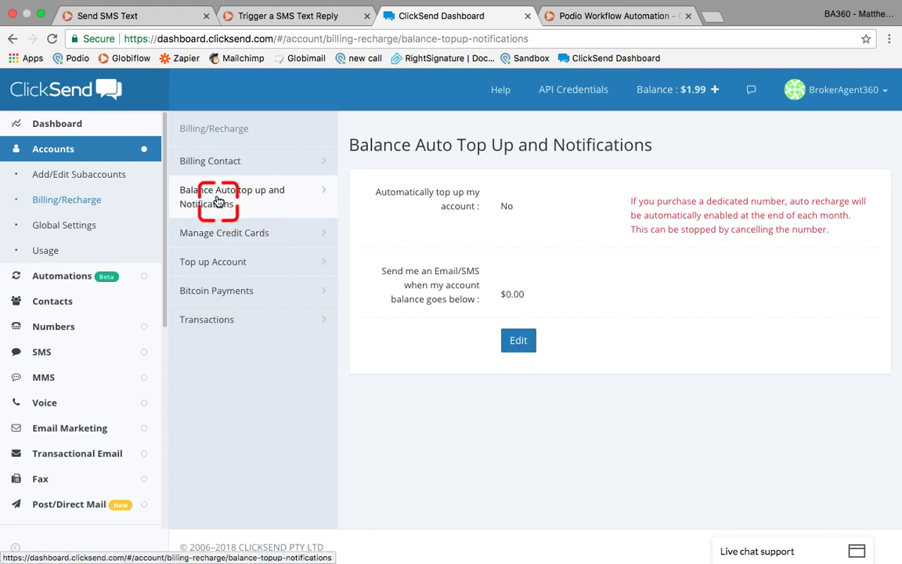
click(666, 92)
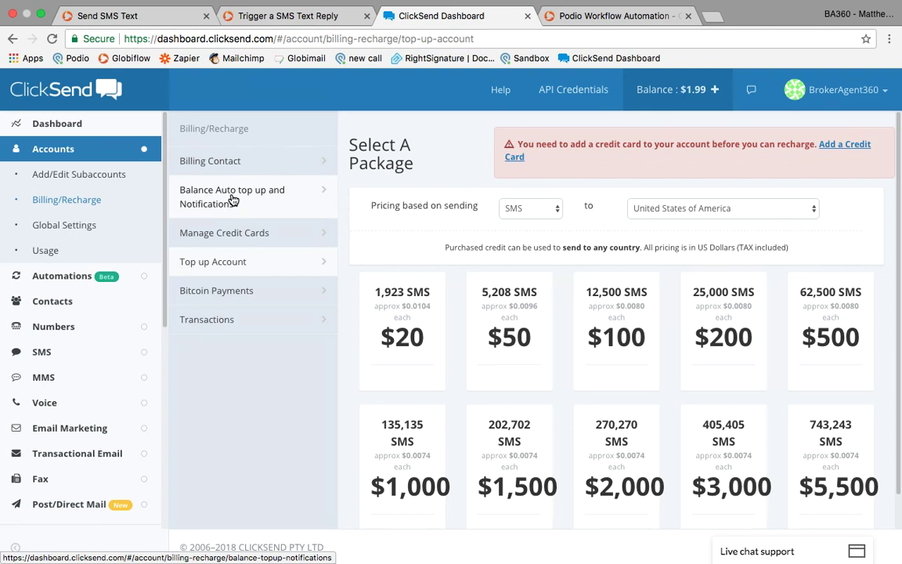
Switch to the Send SMS Text help page and scroll through it.
click(118, 16)
scroll(344, 281, down, 10)
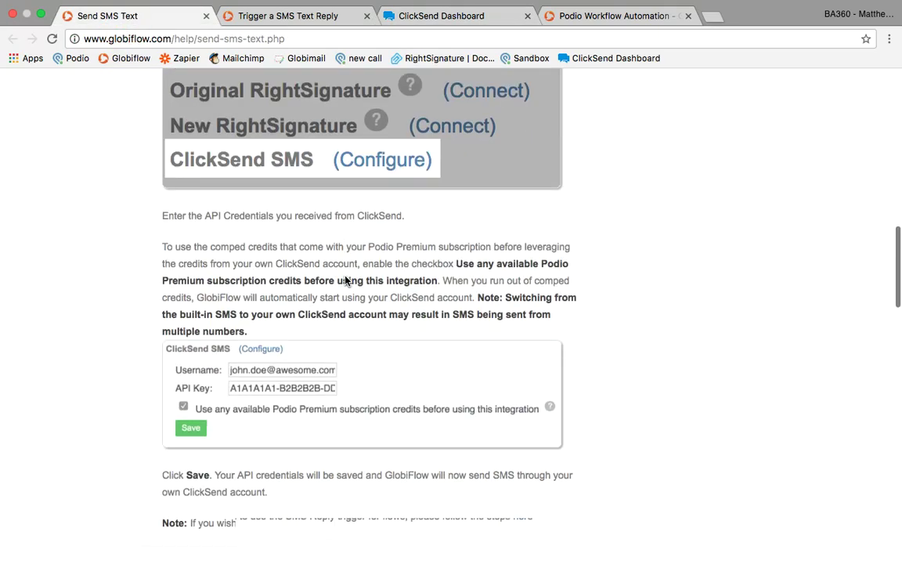
scroll(345, 276, up, 5)
scroll(346, 278, up, 10)
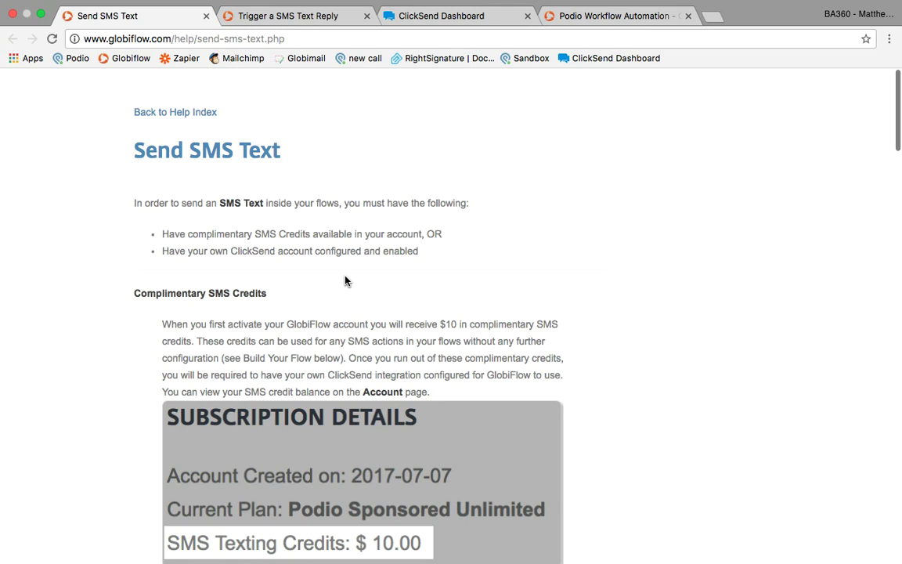
Check the Trigger a SMS Text Reply help, then reread the $10 complimentary credits on Send SMS Text.
click(280, 18)
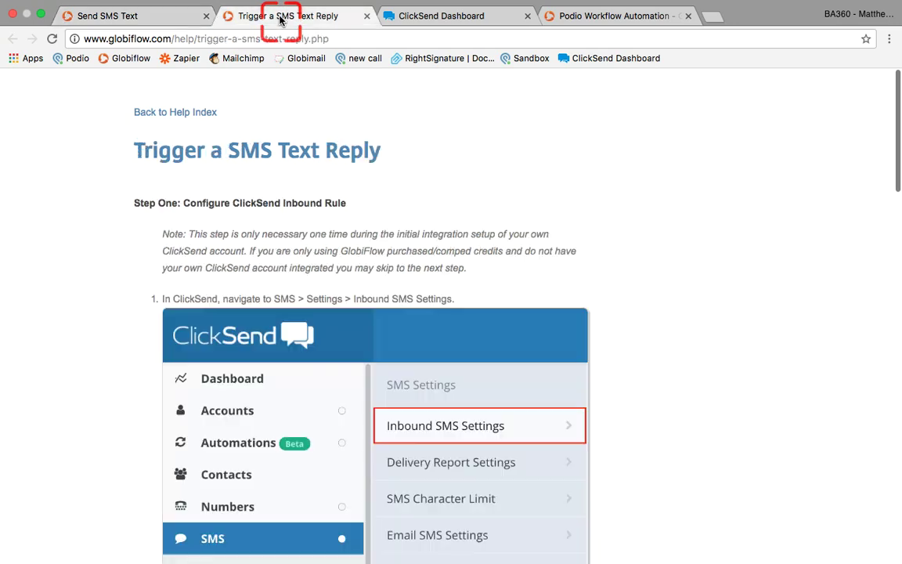
click(149, 23)
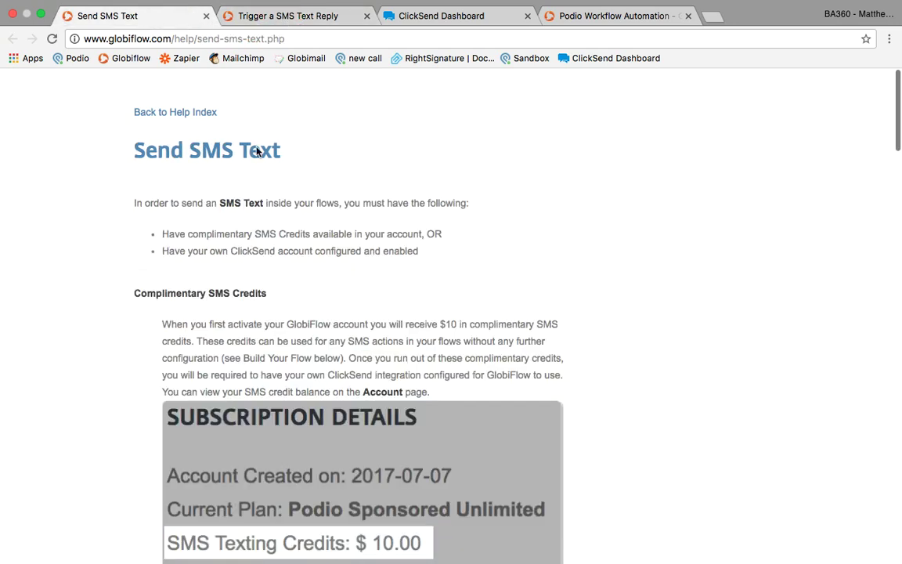
scroll(427, 292, down, 3)
scroll(427, 292, up, 3)
scroll(428, 292, down, 5)
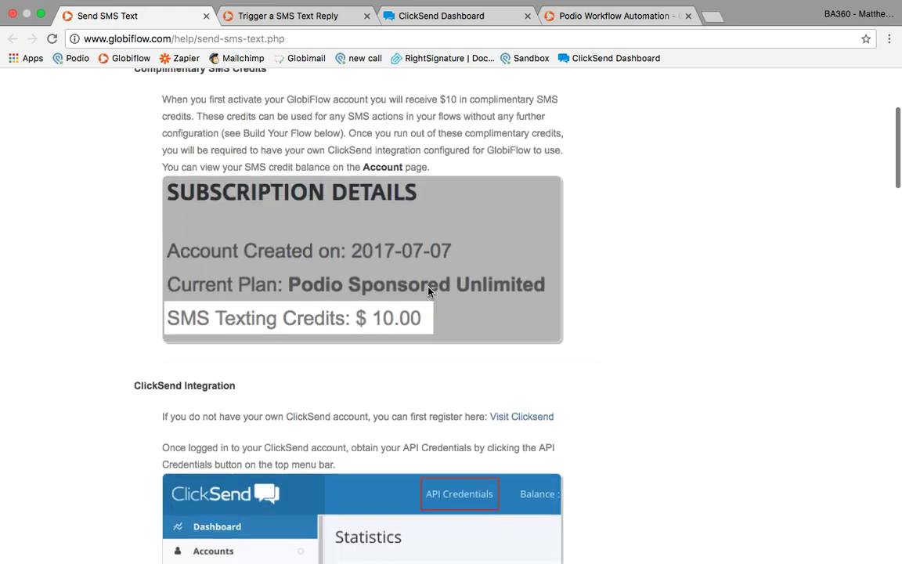
scroll(427, 292, up, 5)
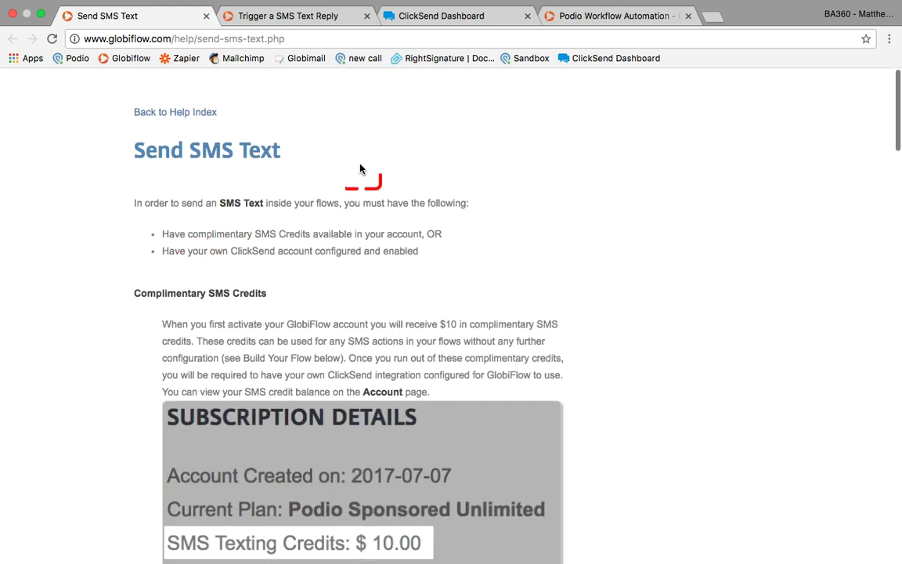
scroll(328, 258, down, 6)
scroll(329, 253, up, 7)
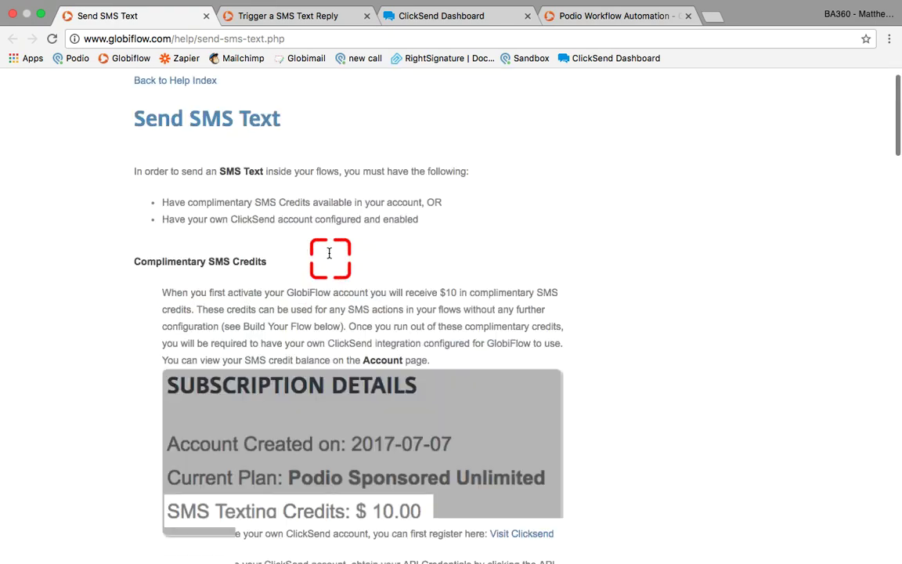